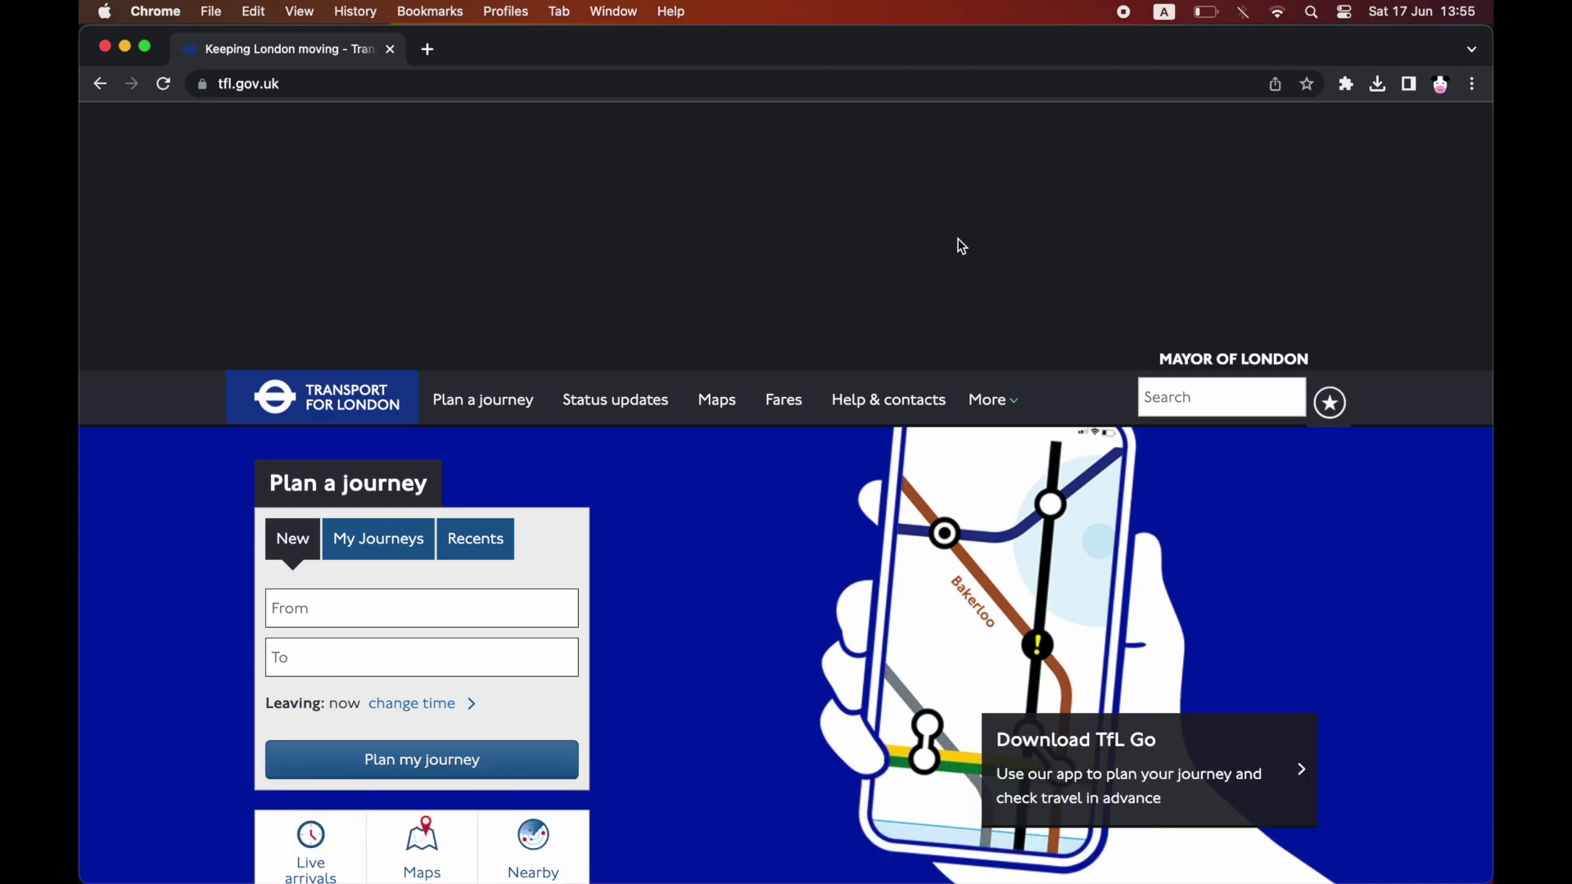
{"action": "scroll", "coordinate": [960, 246], "scroll_direction": "down", "scroll_amount": 5}
{"action": "scroll", "coordinate": [960, 246], "scroll_direction": "down", "scroll_amount": 3}
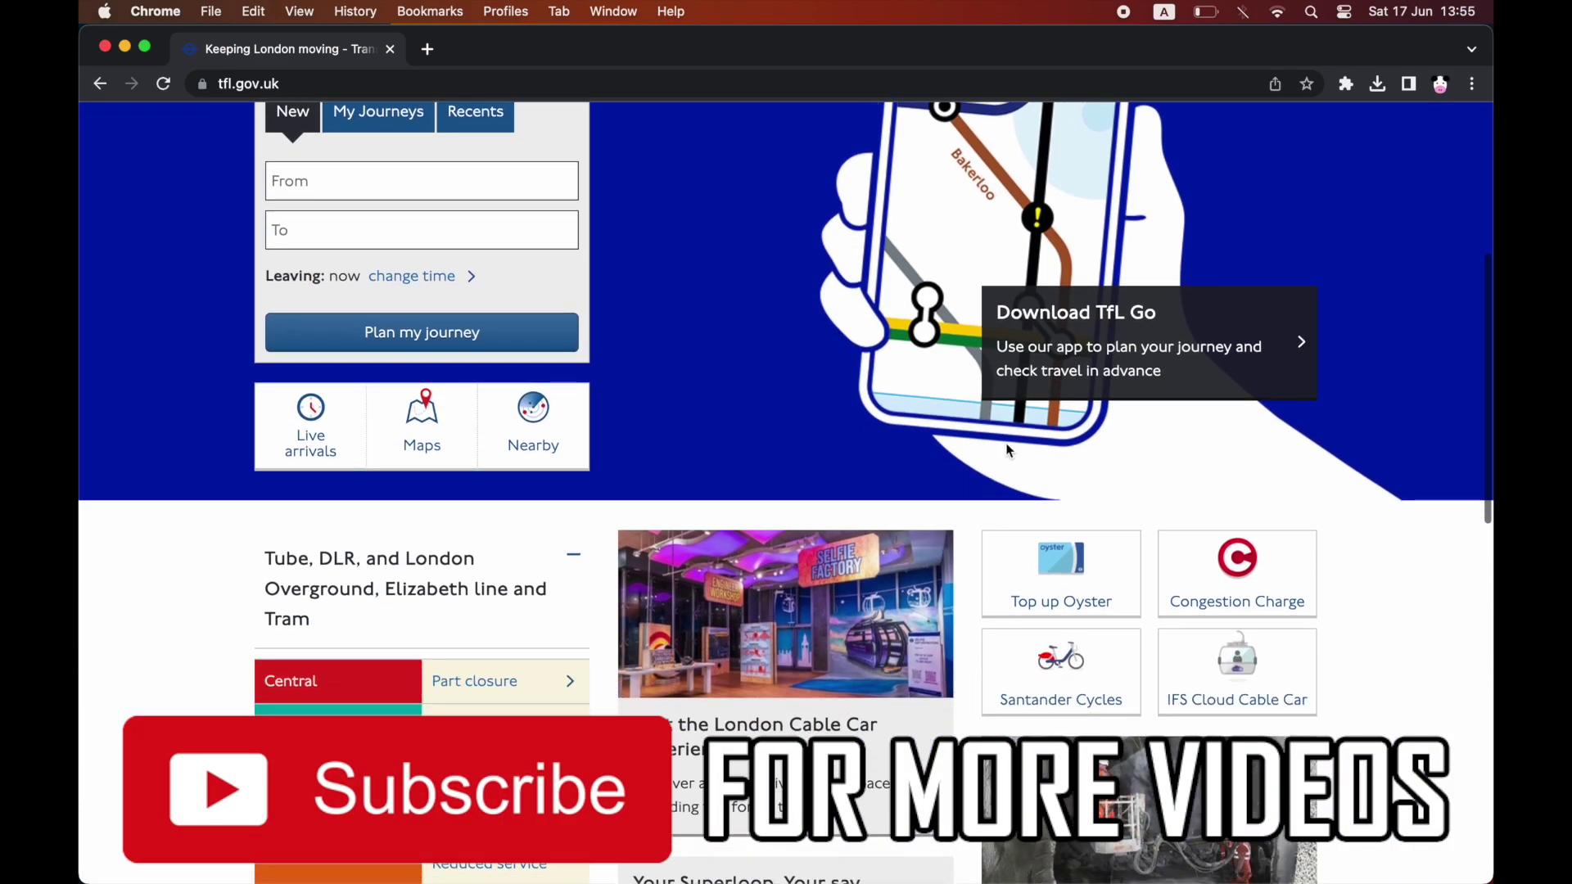
- Sign in from the Top up Oyster page to reach the My Account card dashboard
{"action": "left_click", "coordinate": [1134, 610]}
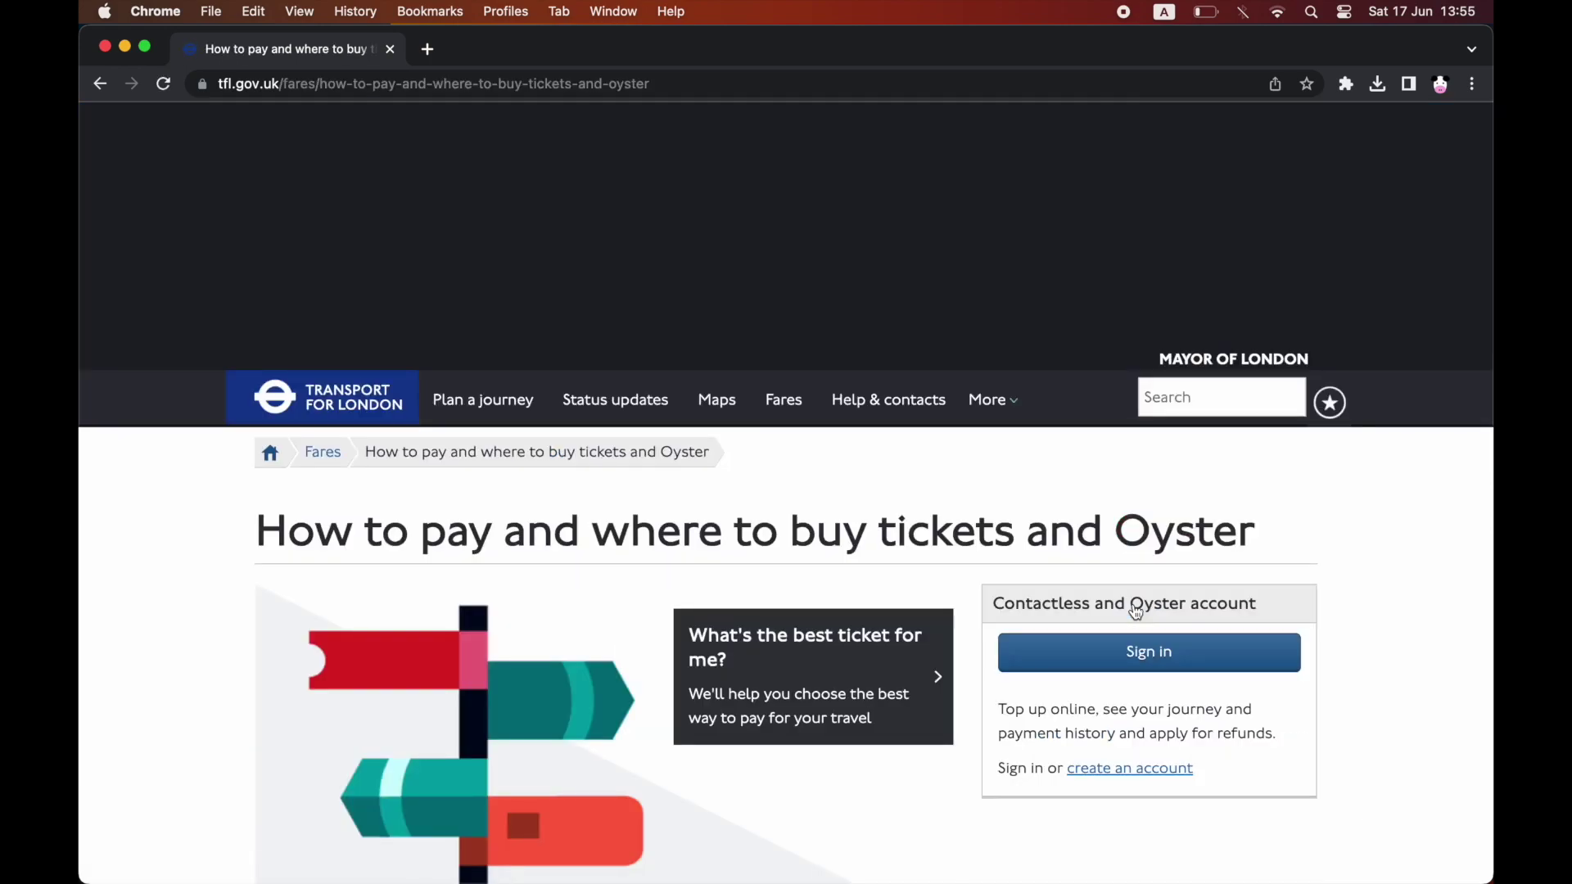
{"action": "scroll", "coordinate": [1135, 610], "scroll_direction": "down", "scroll_amount": 3}
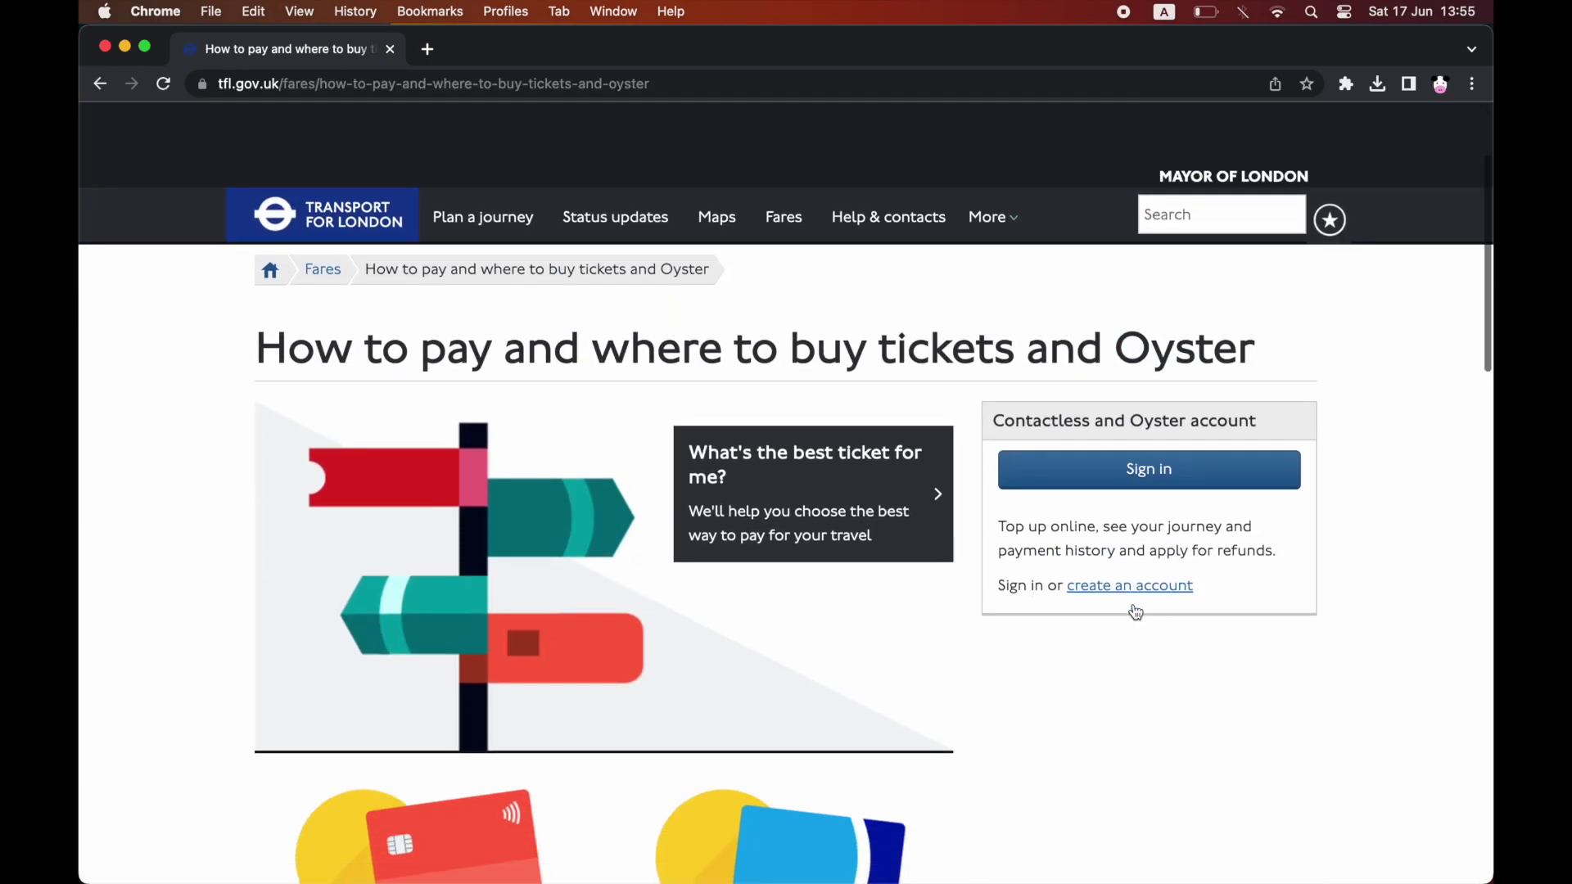
{"action": "left_click", "coordinate": [1181, 477]}
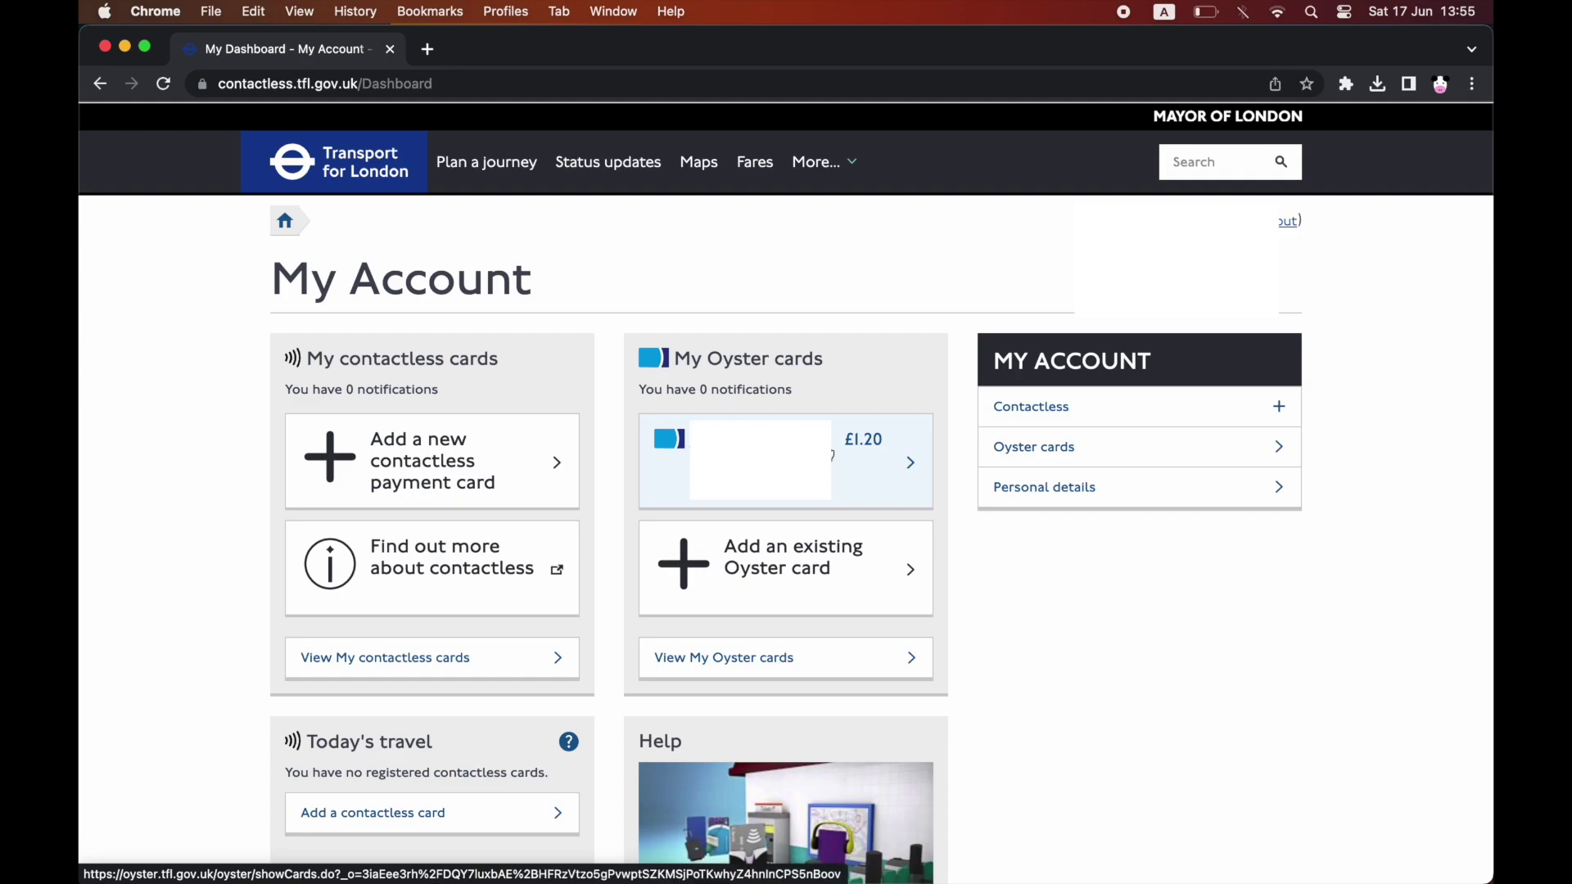
- Start a top-up on the £1.20 Oyster card, choosing Pay as you go and £10.00
{"action": "left_click", "coordinate": [834, 454]}
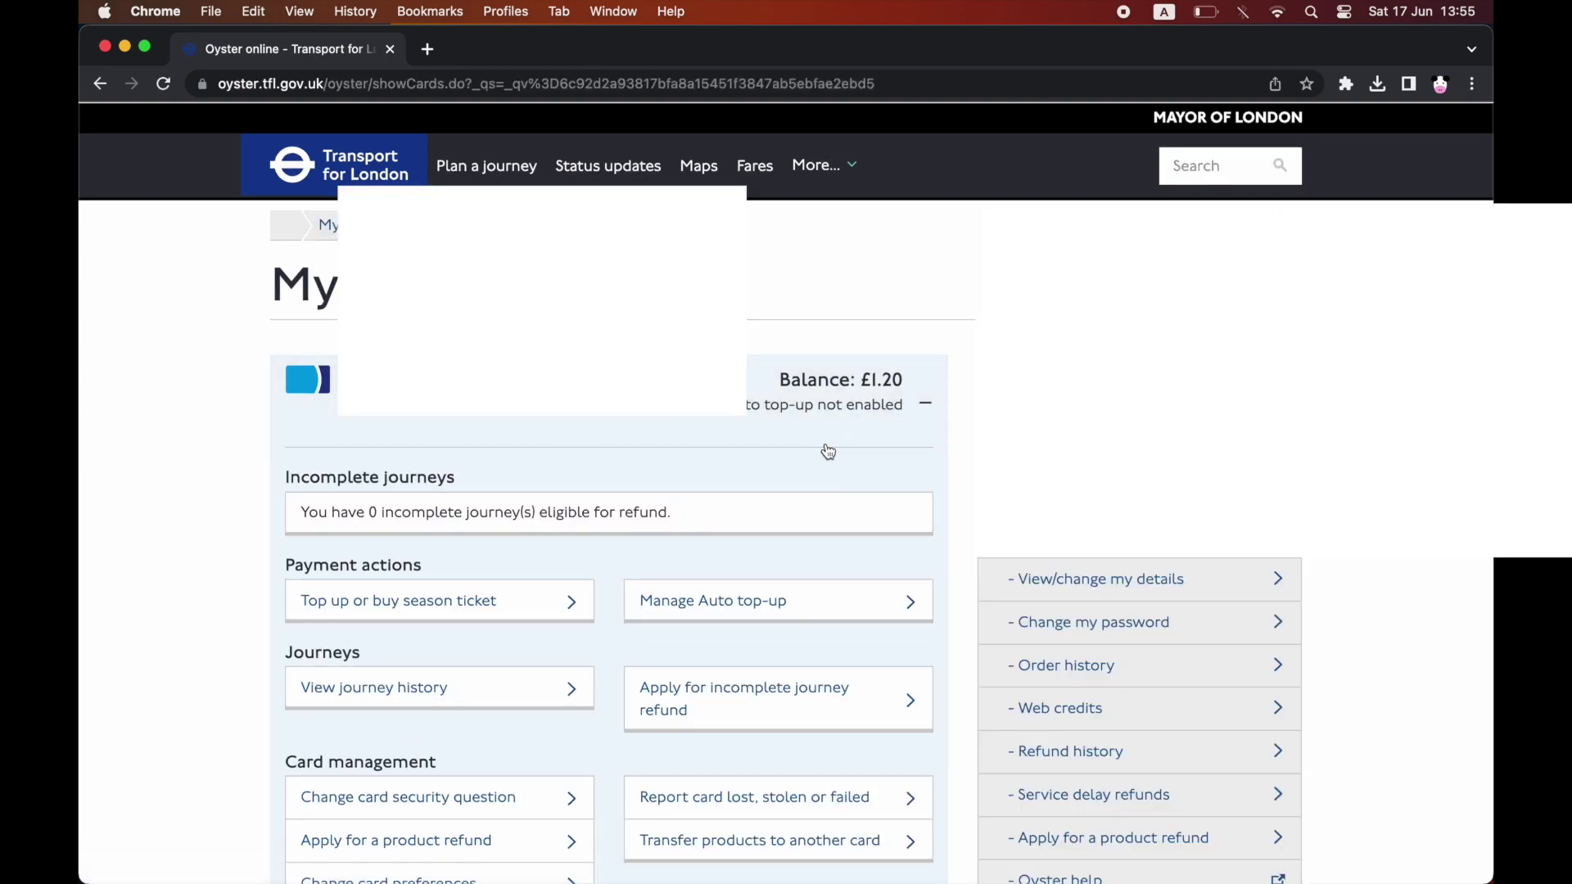
{"action": "left_click", "coordinate": [489, 607]}
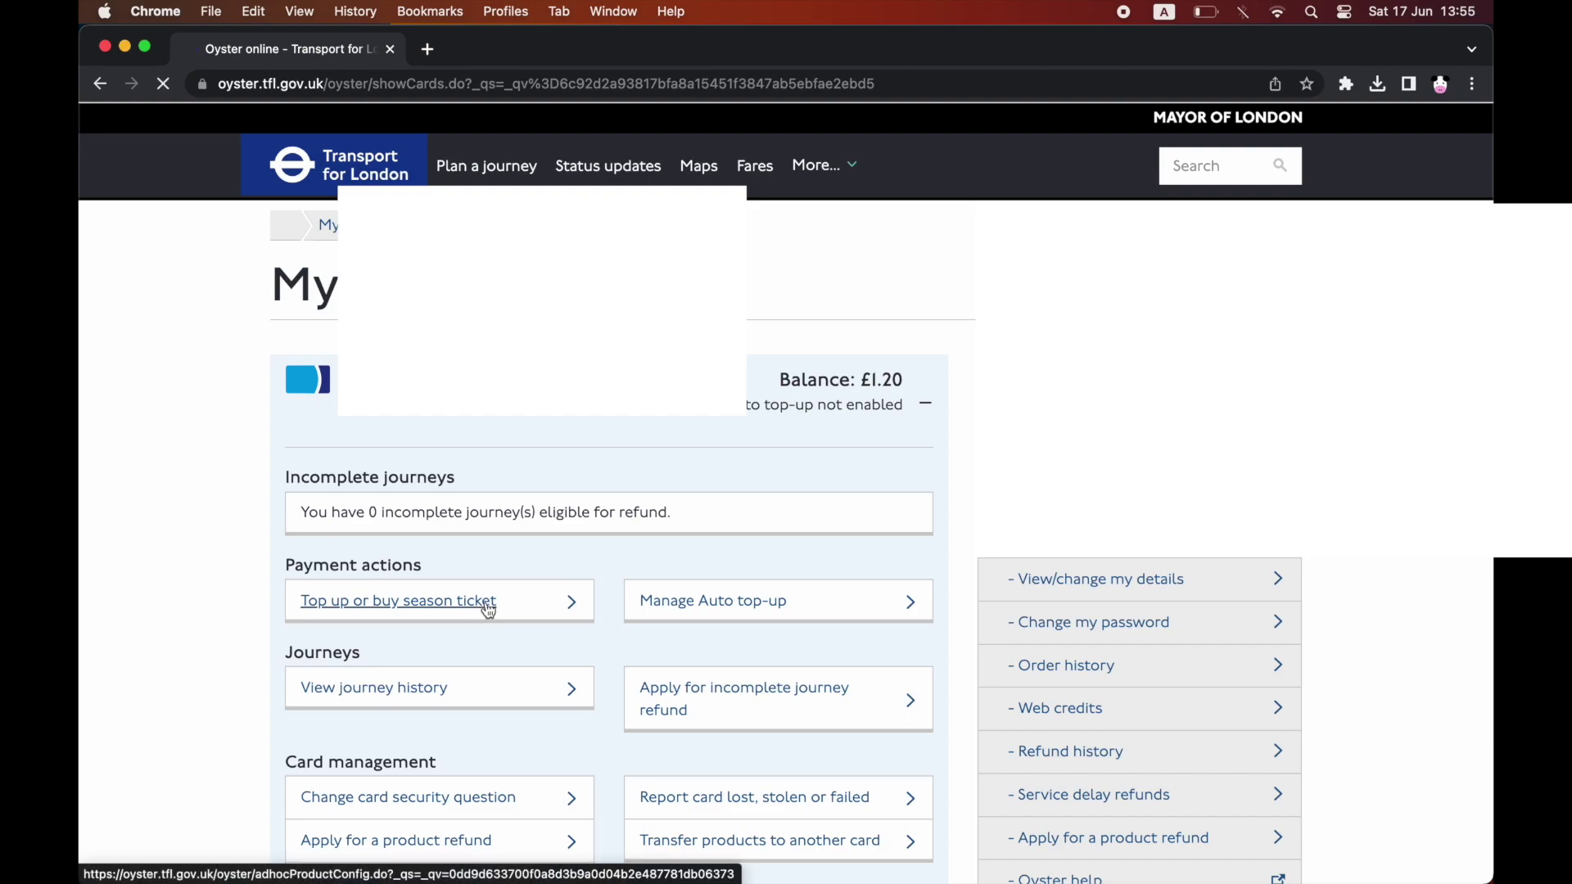
{"action": "scroll", "coordinate": [509, 612], "scroll_direction": "down", "scroll_amount": 5}
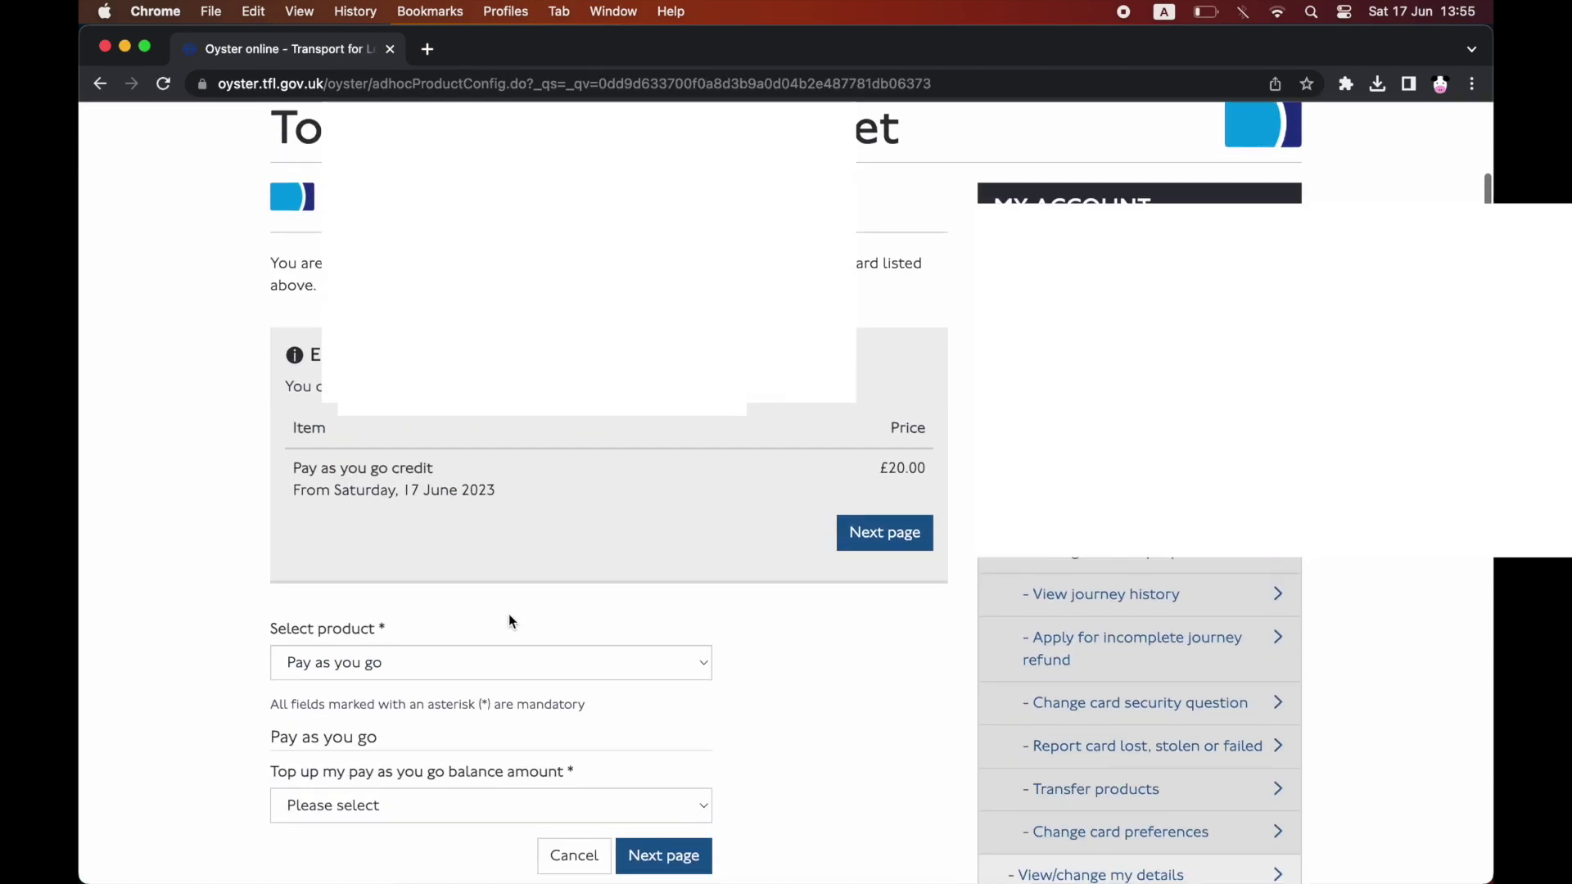
{"action": "scroll", "coordinate": [509, 613], "scroll_direction": "down", "scroll_amount": 3}
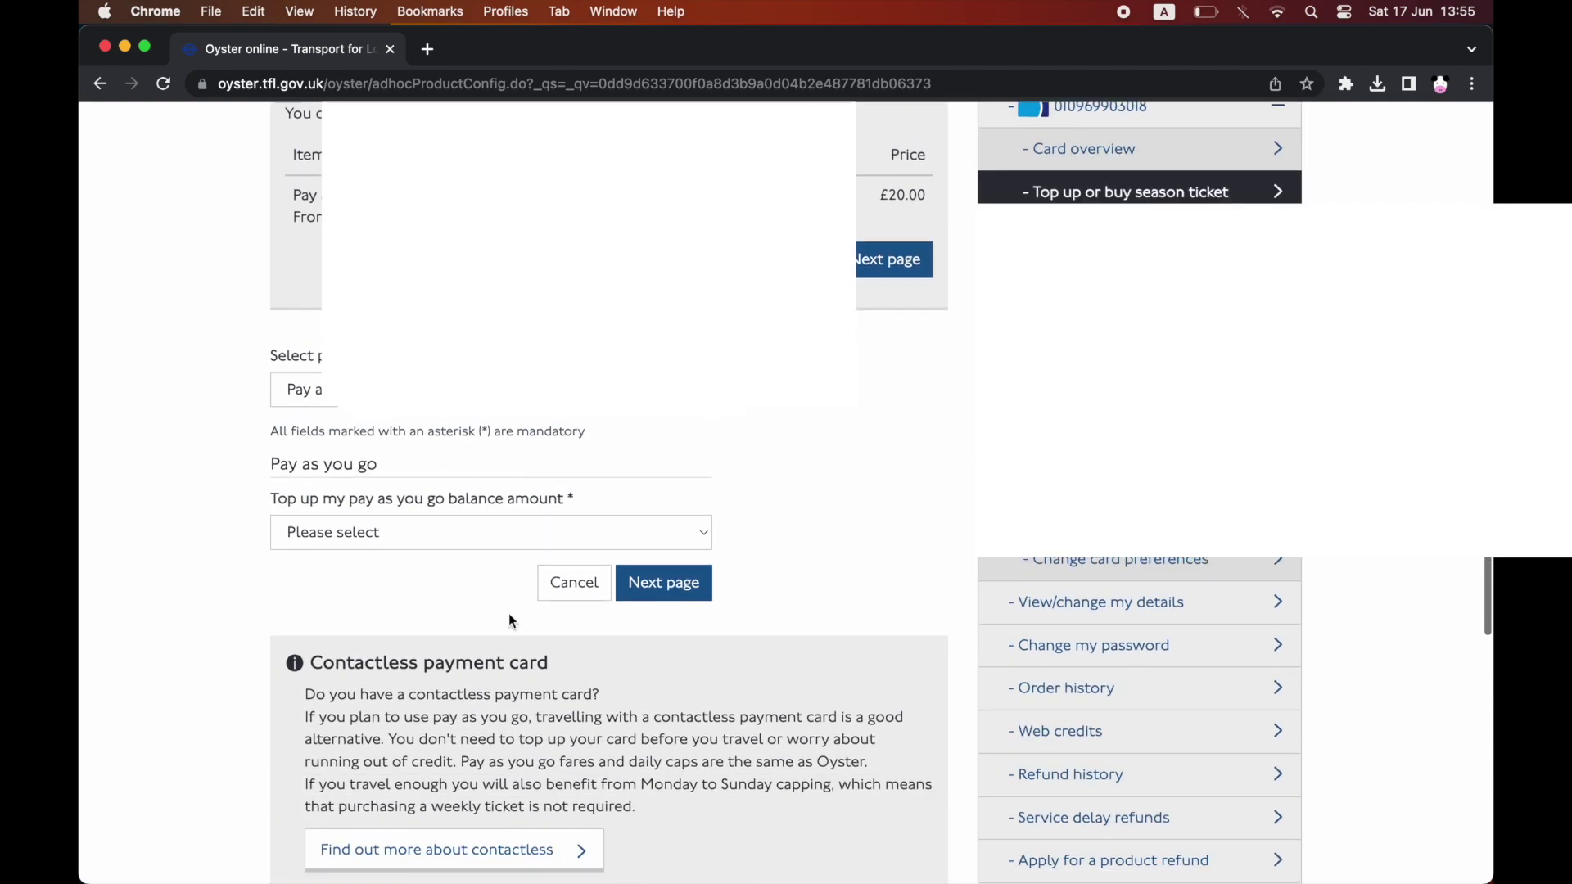
{"action": "left_click", "coordinate": [490, 387]}
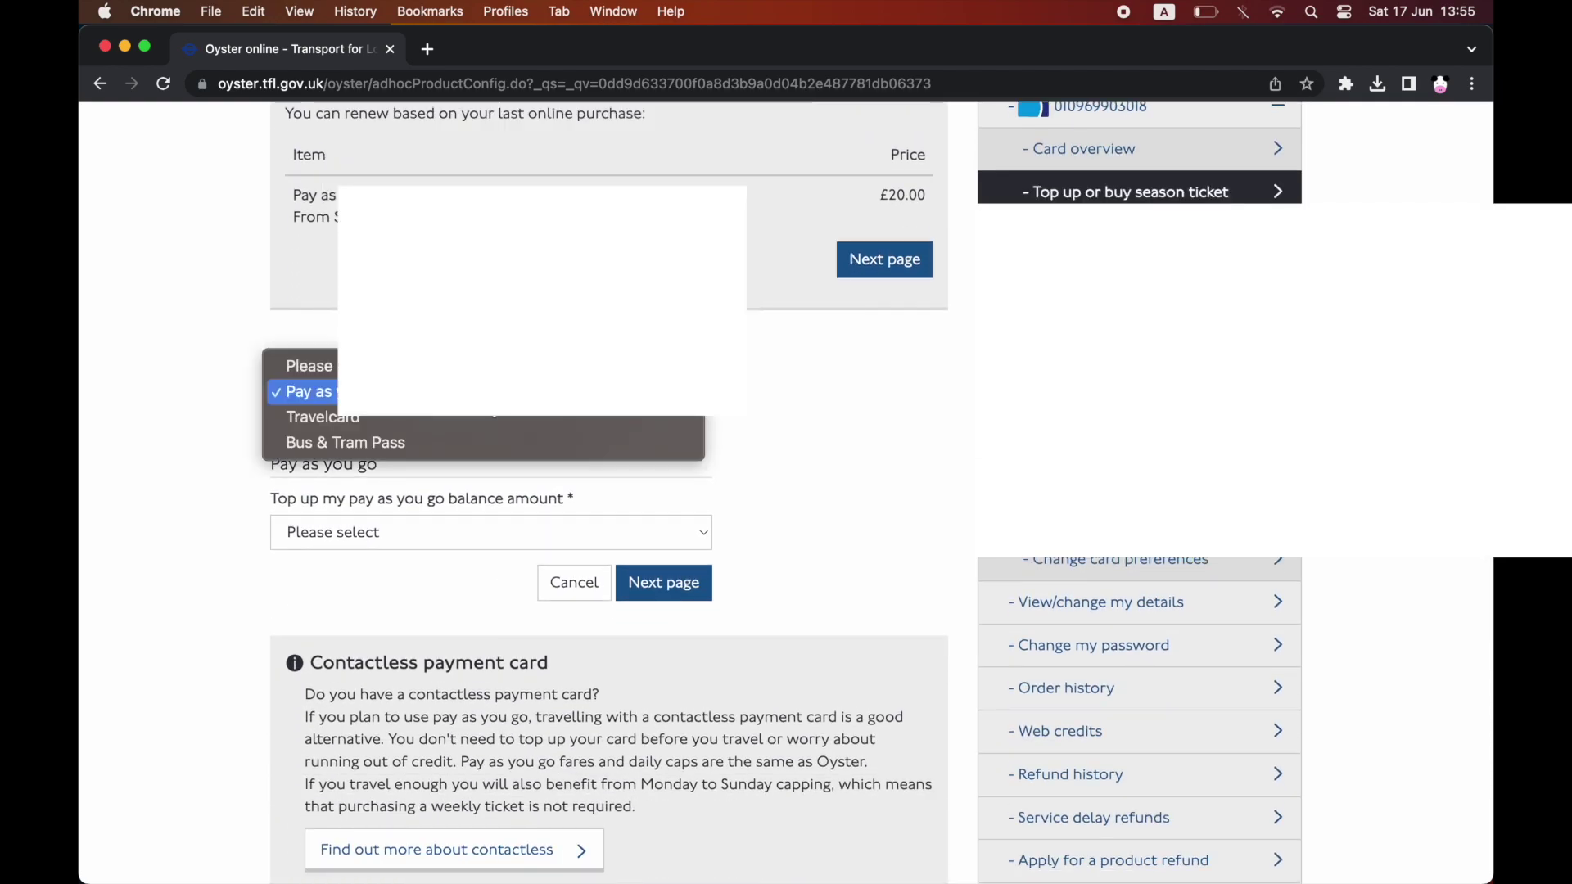
{"action": "left_click", "coordinate": [309, 390]}
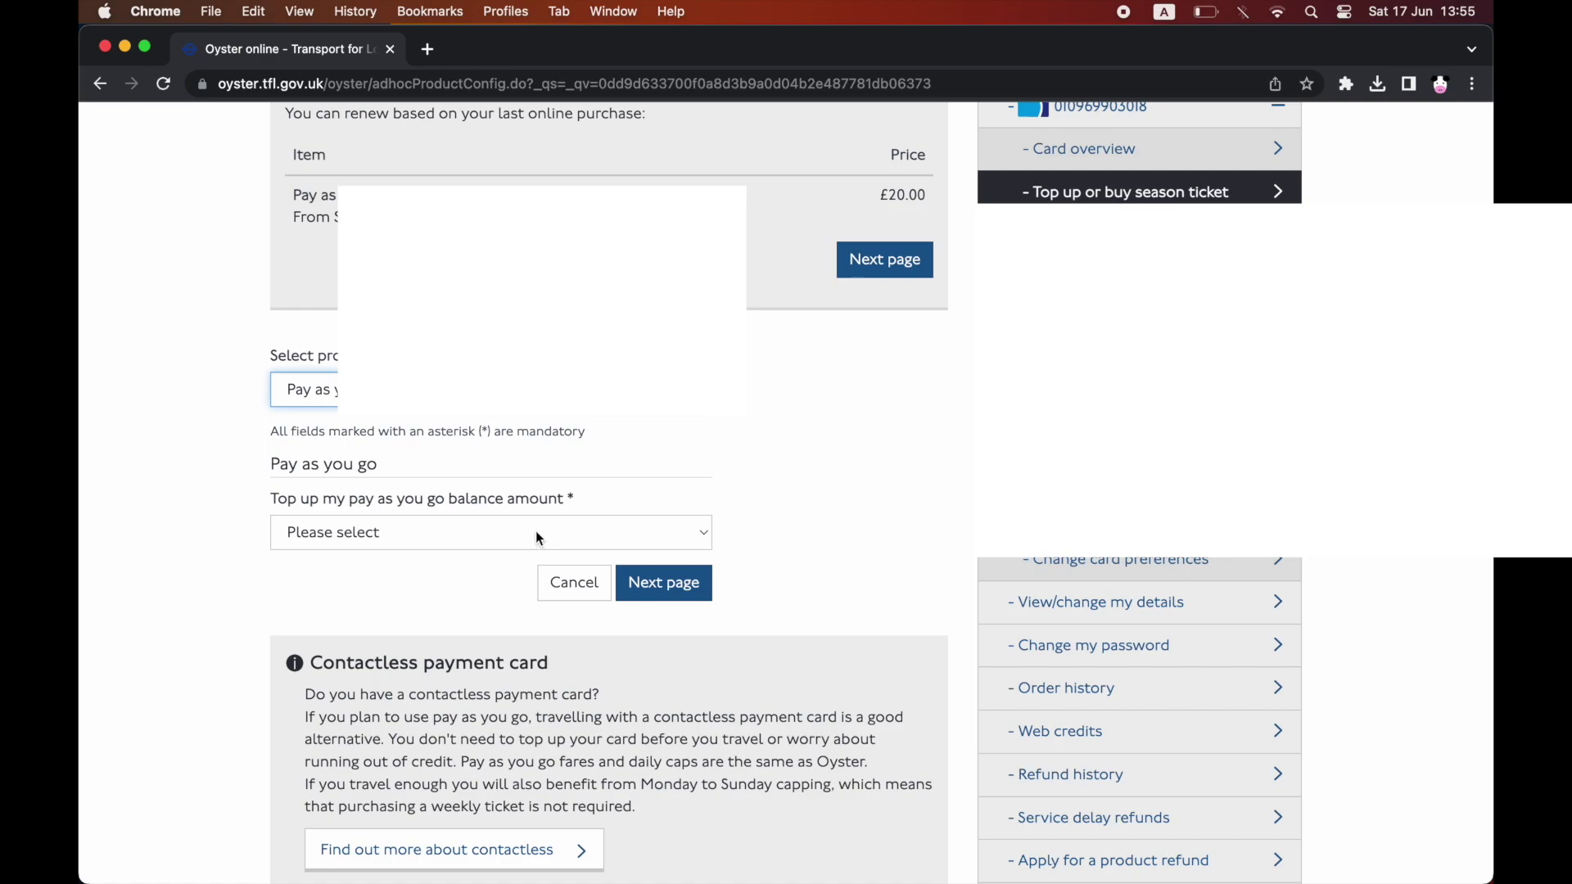
{"action": "left_click", "coordinate": [536, 531]}
{"action": "left_click", "coordinate": [515, 584]}
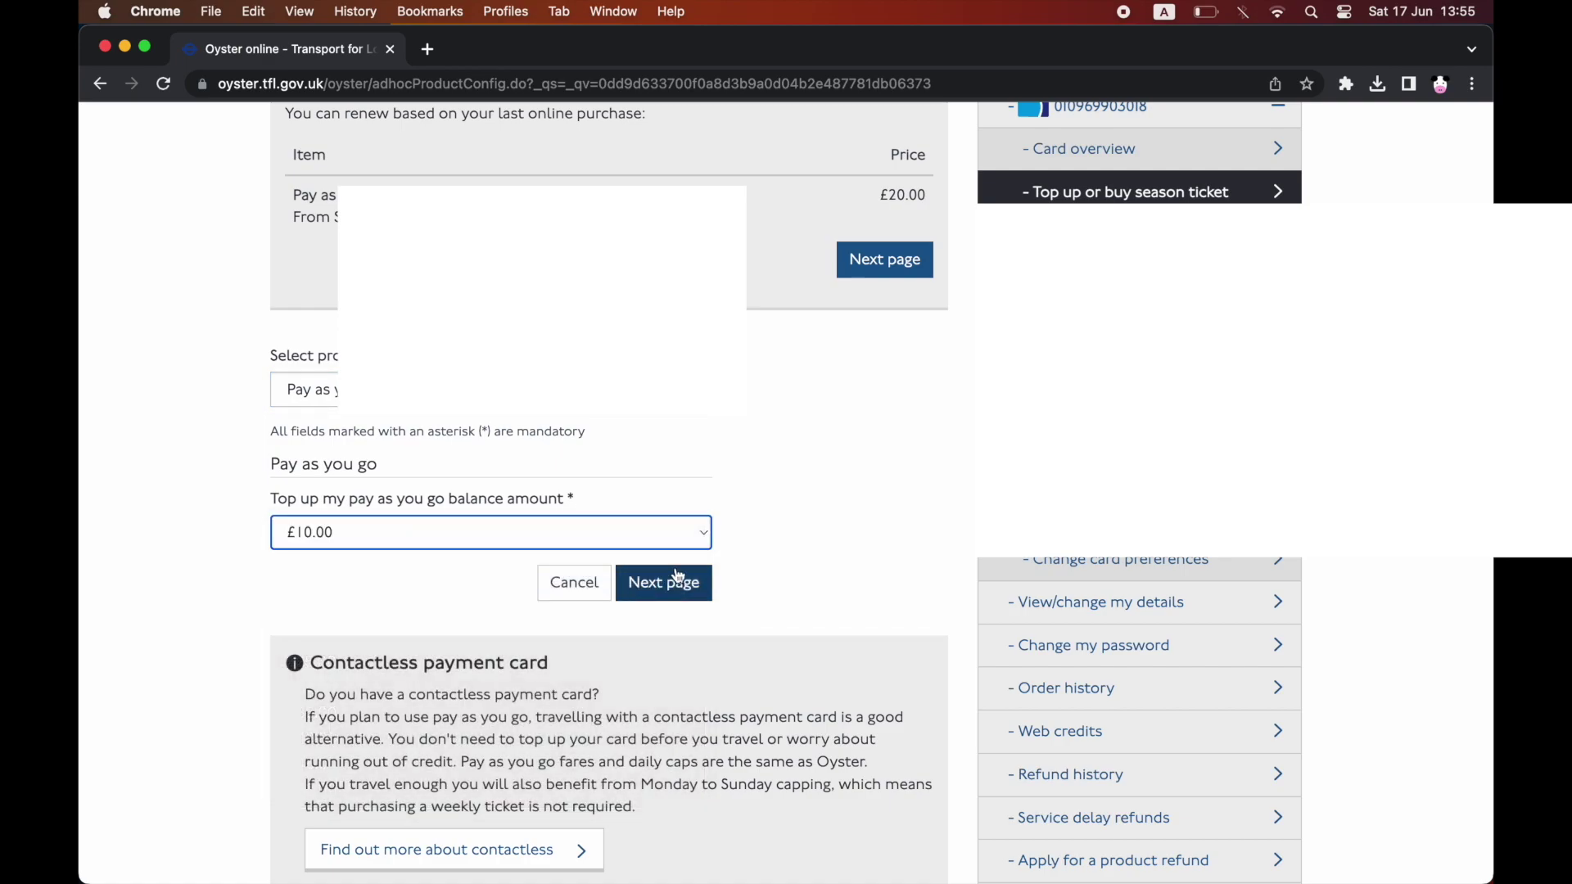
- Add the £10.00 top-up to the basket and continue past the collection notice to payment
{"action": "left_click", "coordinate": [694, 589]}
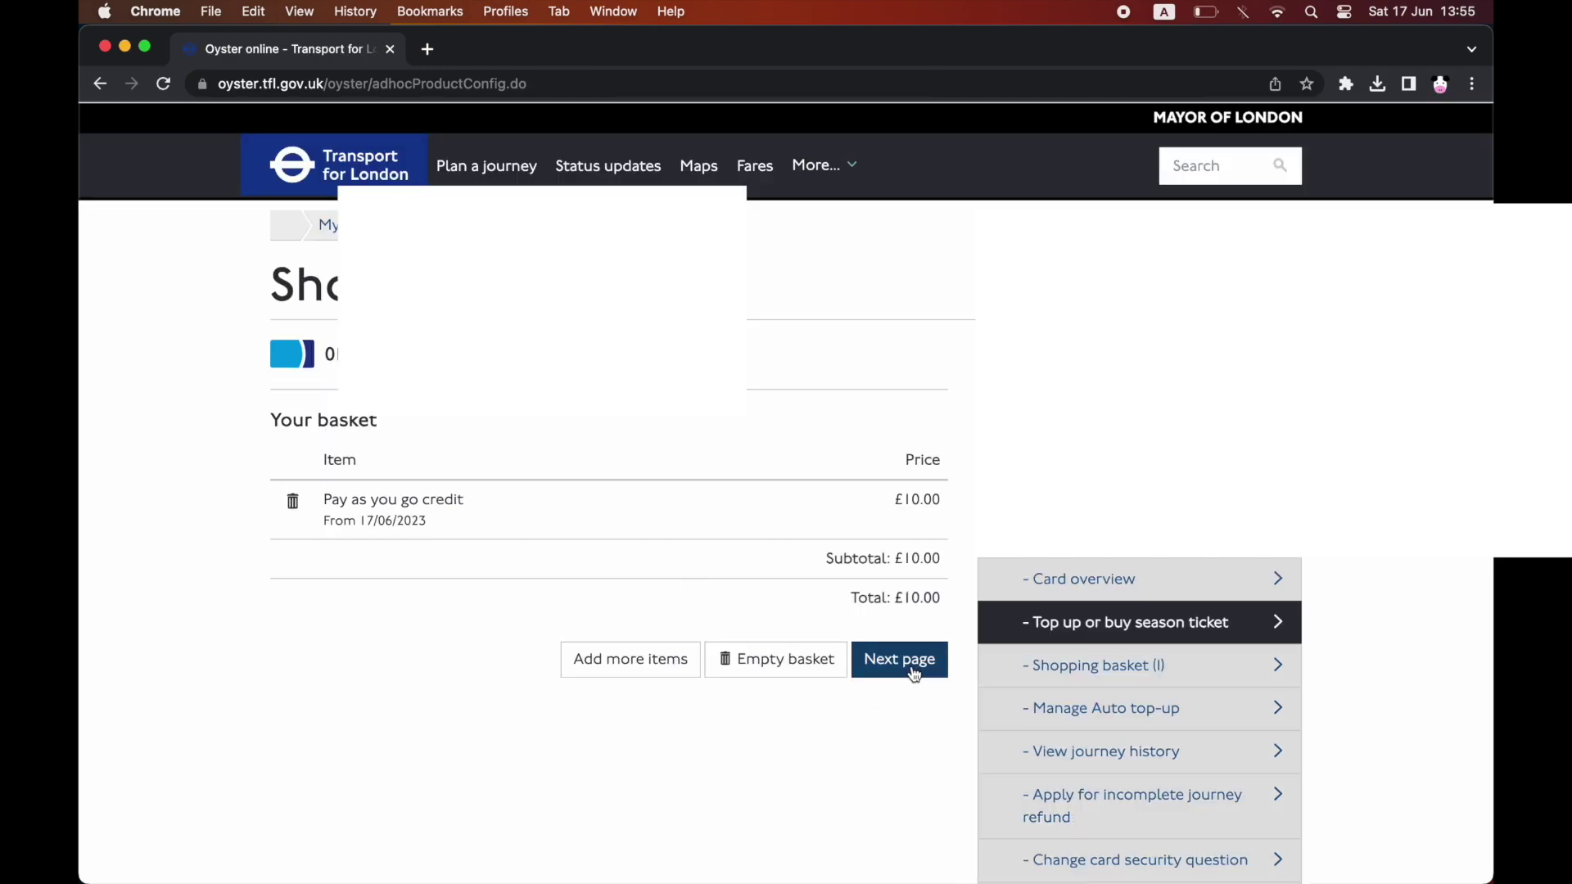
{"action": "left_click", "coordinate": [939, 676]}
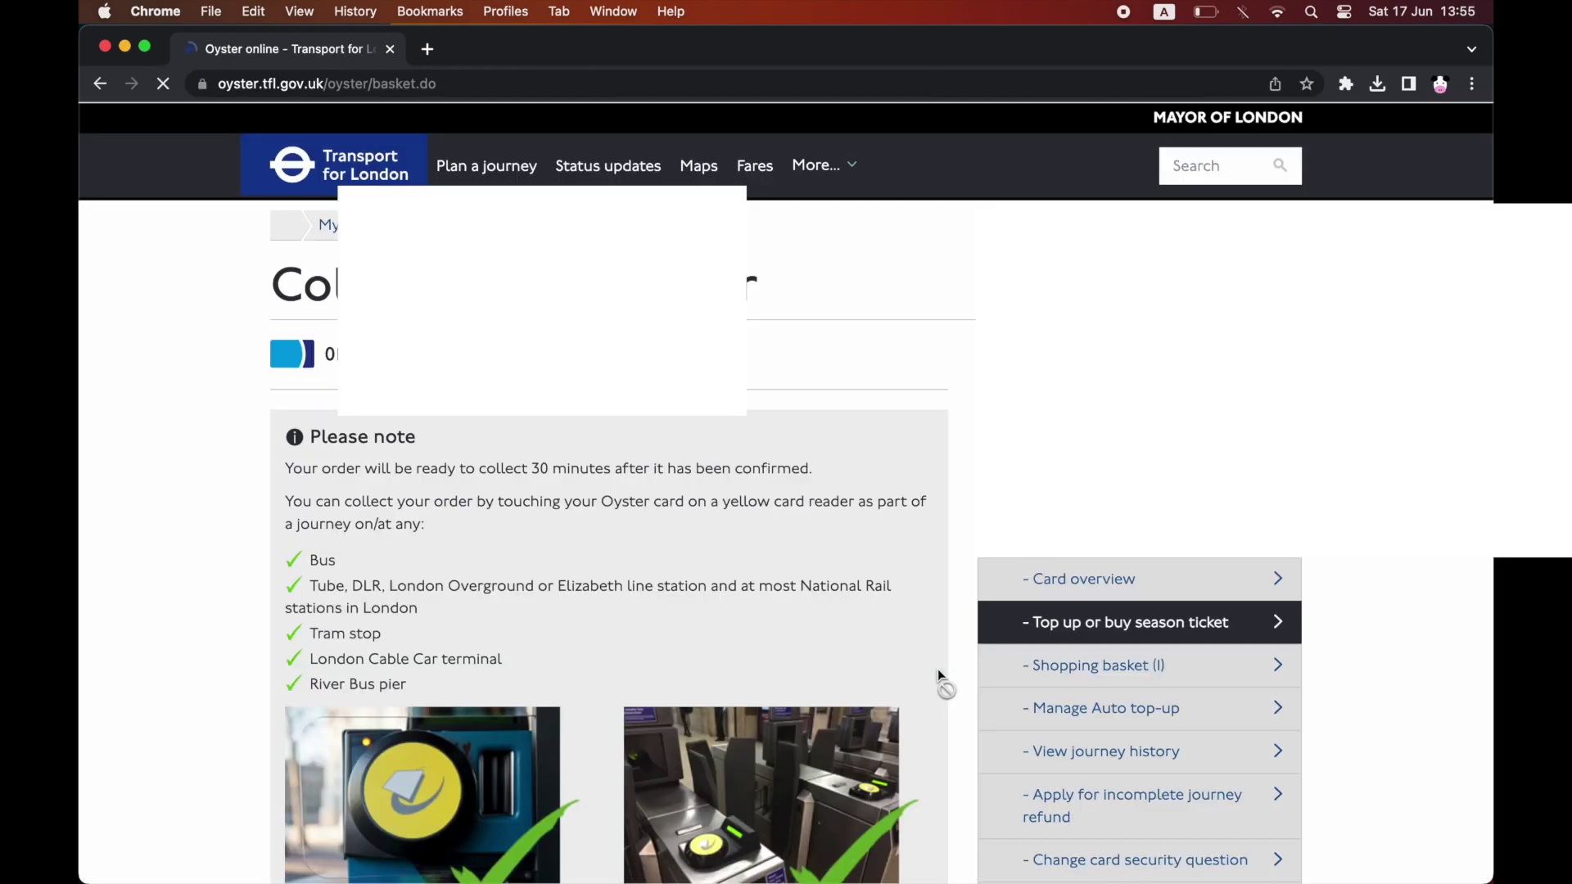
{"action": "scroll", "coordinate": [818, 655], "scroll_direction": "down", "scroll_amount": 5}
{"action": "scroll", "coordinate": [817, 656], "scroll_direction": "down", "scroll_amount": 5}
{"action": "scroll", "coordinate": [818, 656], "scroll_direction": "up", "scroll_amount": 1}
{"action": "left_click", "coordinate": [909, 654]}
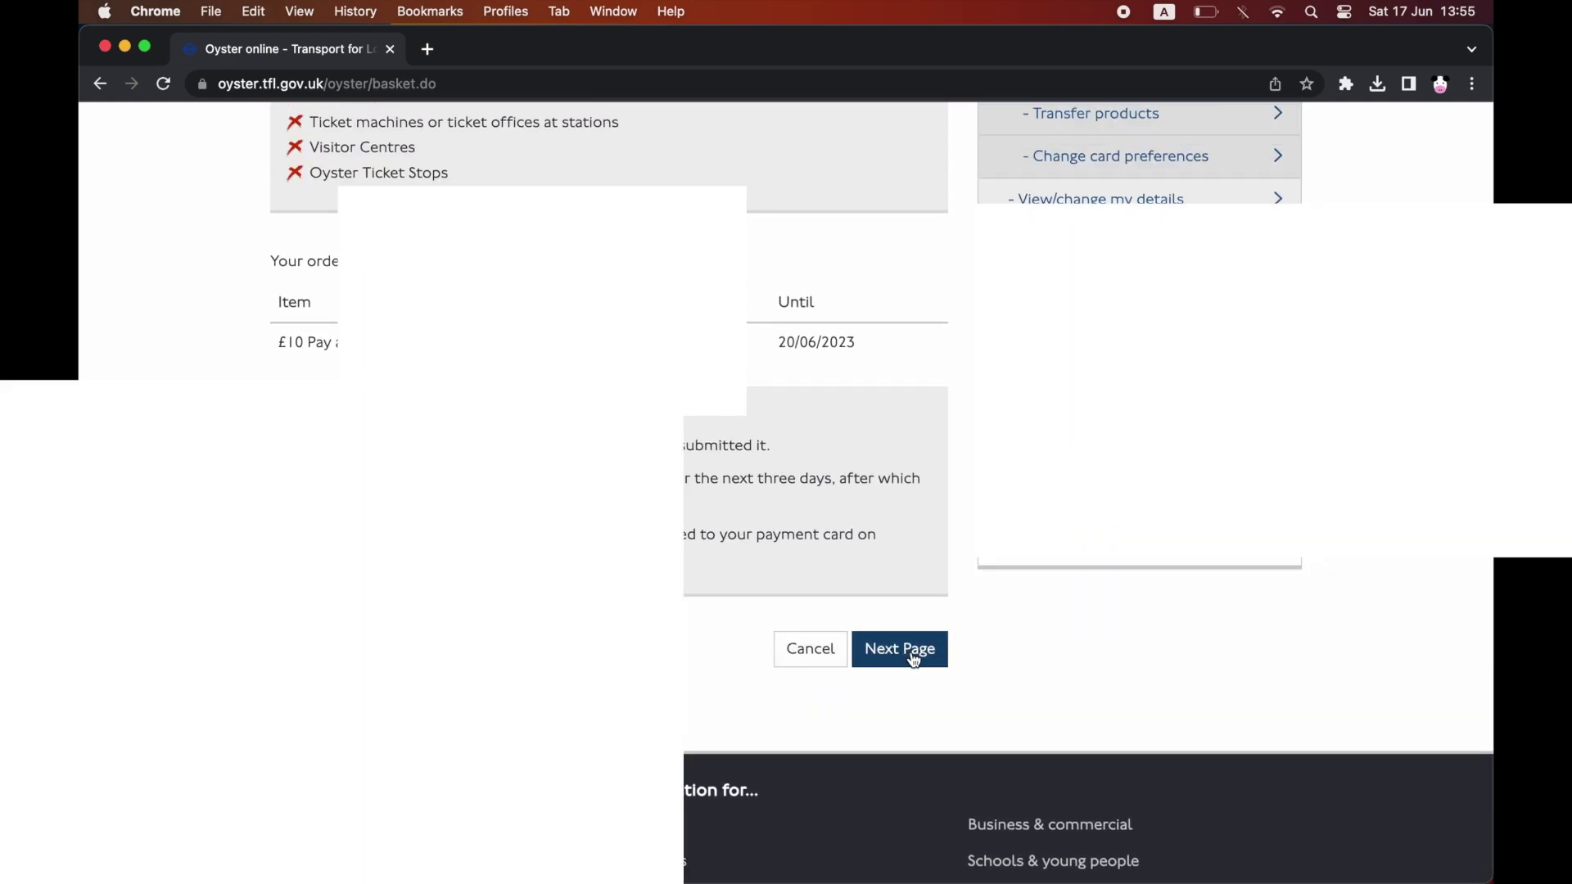
{"action": "scroll", "coordinate": [748, 642], "scroll_direction": "down", "scroll_amount": 3}
{"action": "scroll", "coordinate": [748, 642], "scroll_direction": "down", "scroll_amount": 2}
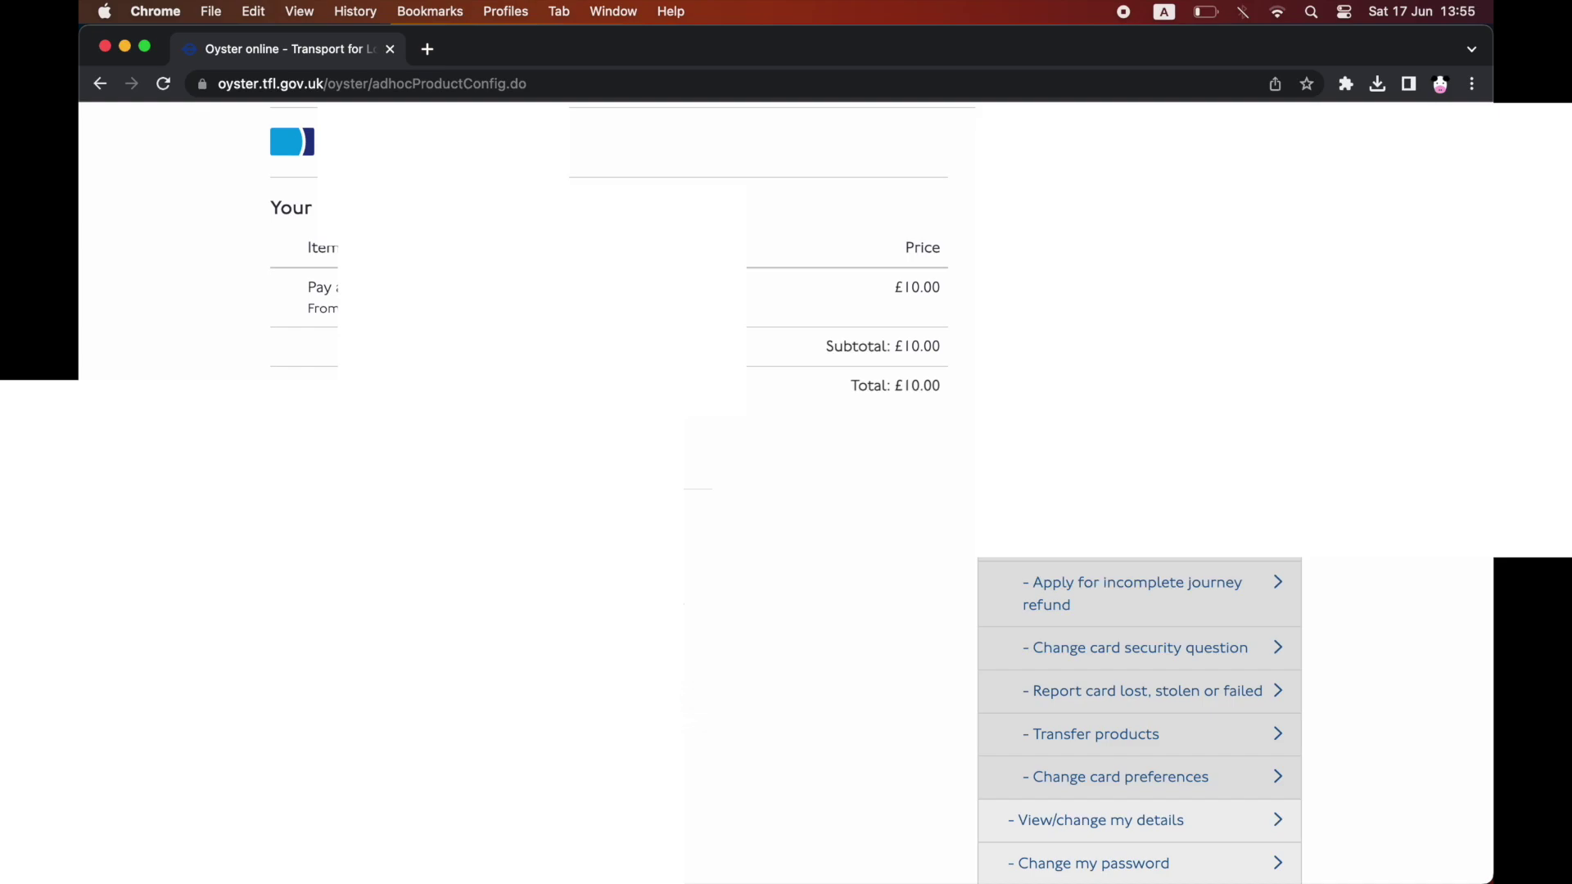
{"action": "scroll", "coordinate": [720, 636], "scroll_direction": "down", "scroll_amount": 3}
{"action": "scroll", "coordinate": [720, 637], "scroll_direction": "down", "scroll_amount": 2}
{"action": "scroll", "coordinate": [719, 636], "scroll_direction": "down", "scroll_amount": 2}
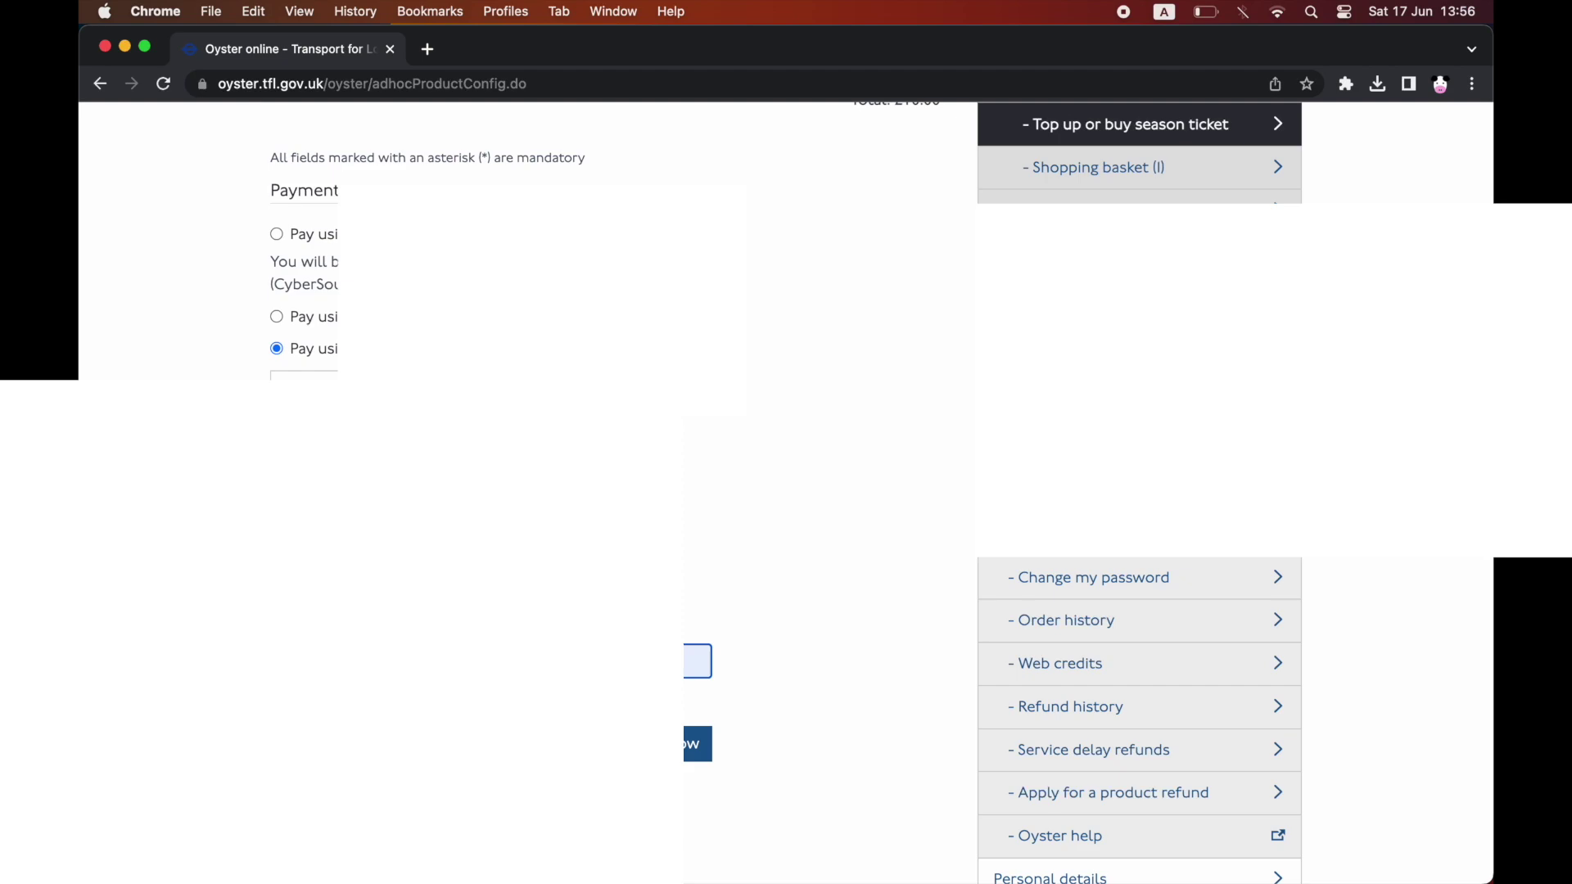
- Pay for the £10.00 top-up and continue through the Visa card verification pop-up
{"action": "left_click", "coordinate": [695, 744]}
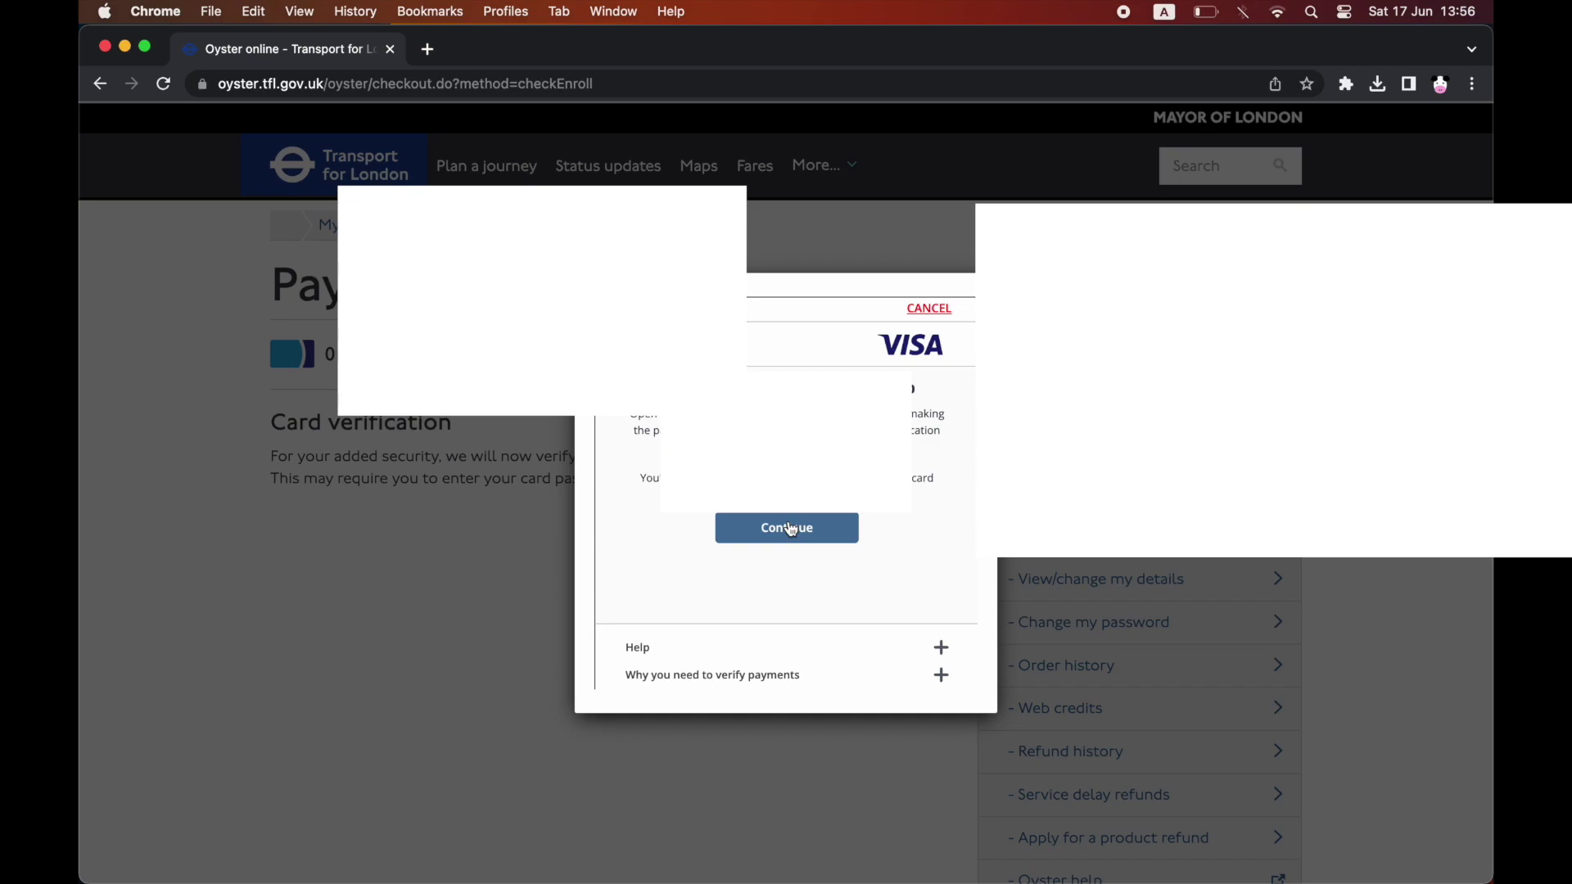
{"action": "left_click", "coordinate": [787, 528]}
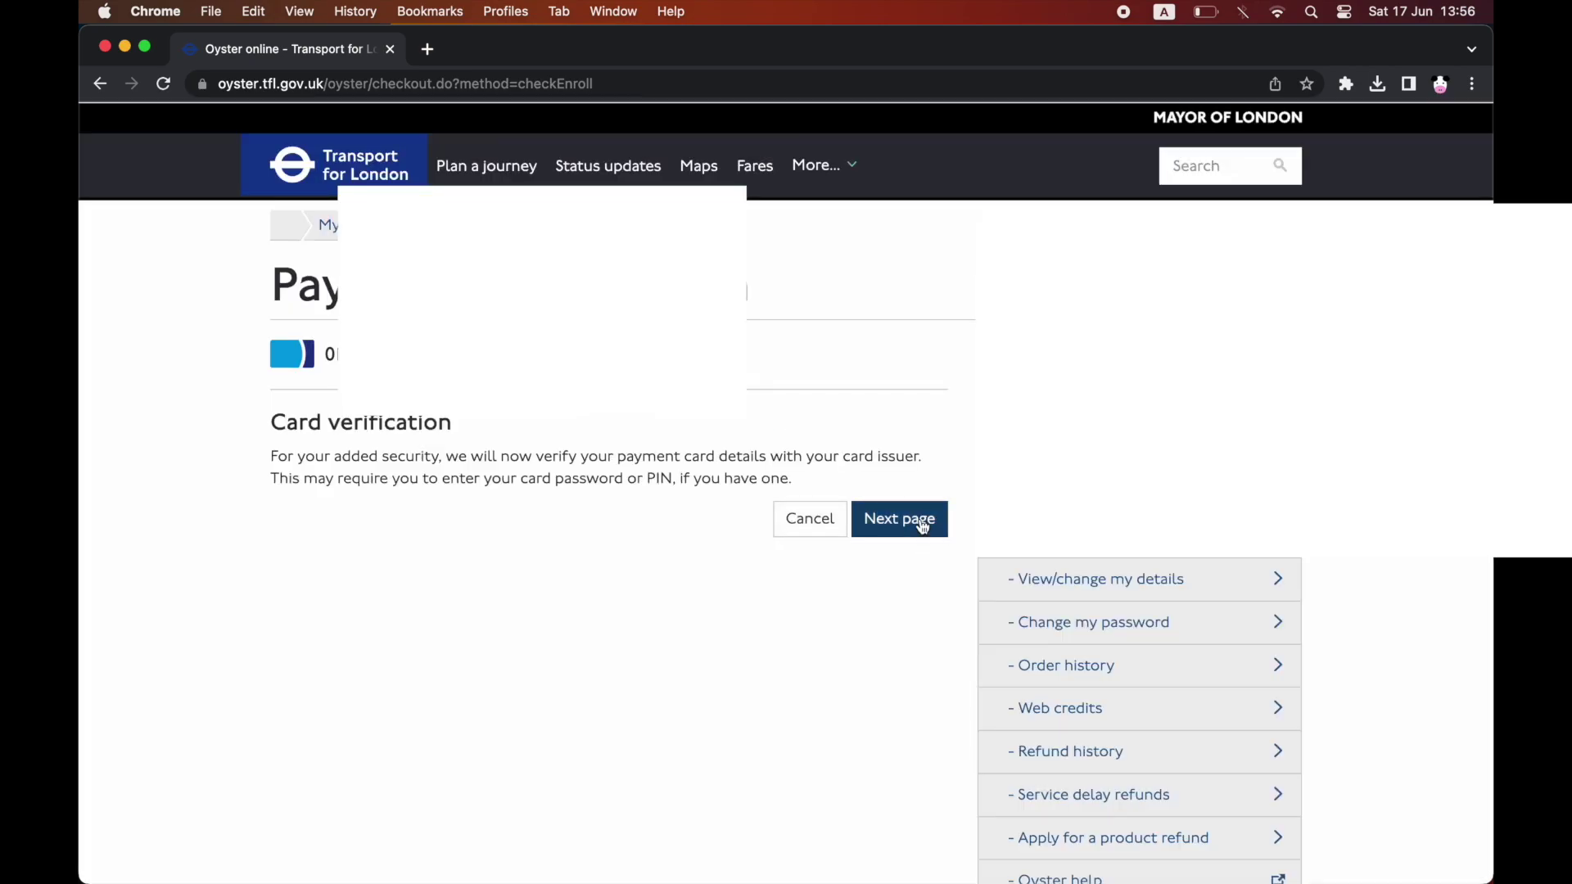
- Confirm the £10.00 pay as you go order needing collection, then return to My account
{"action": "left_click", "coordinate": [921, 524]}
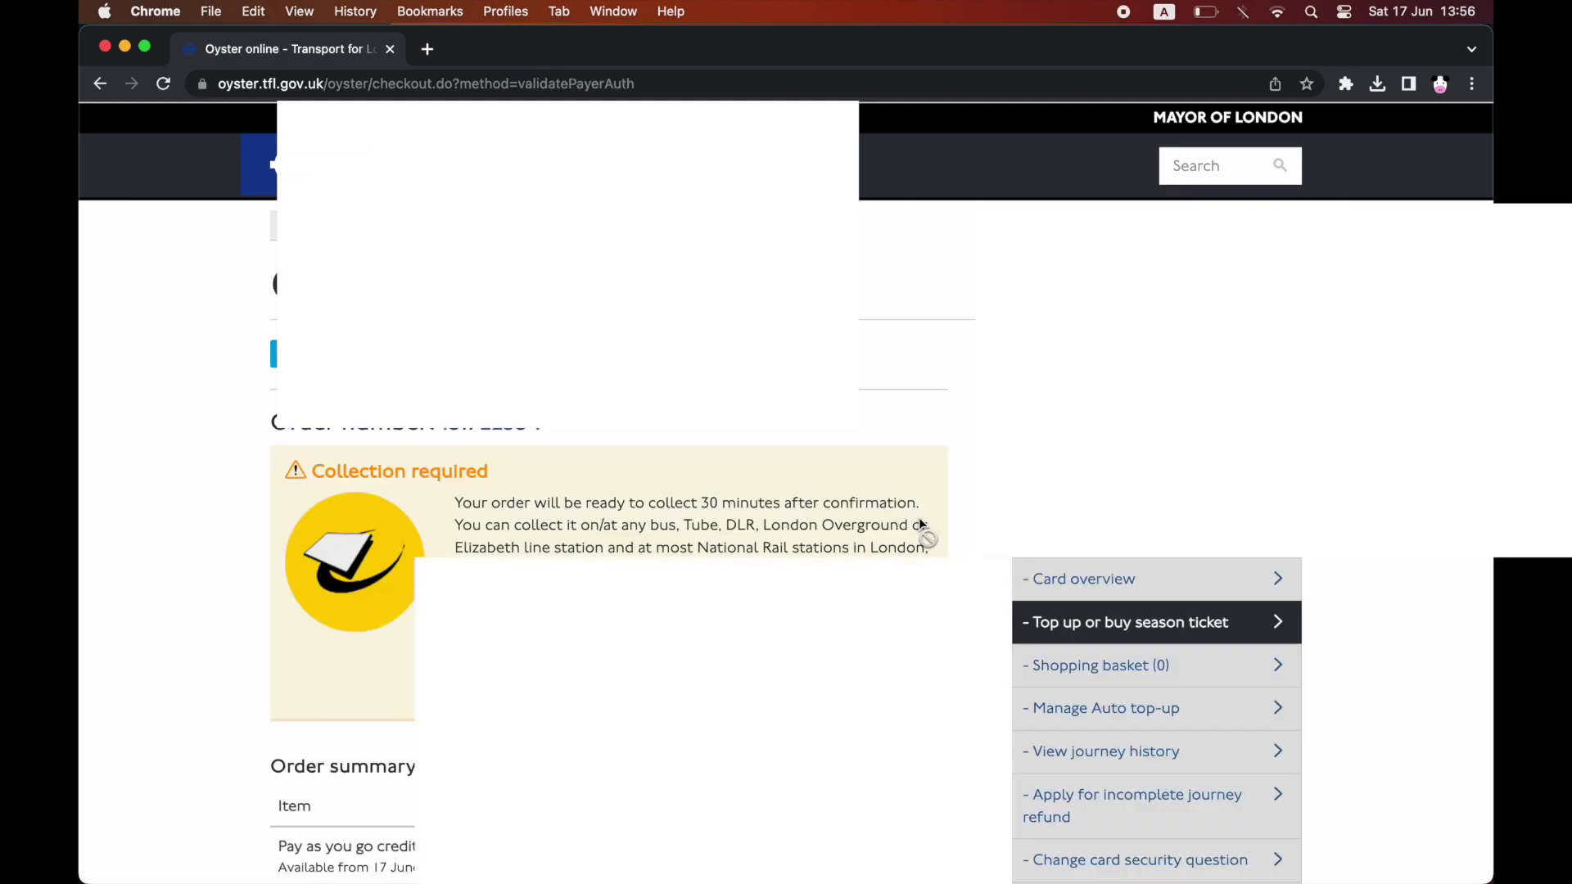
{"action": "scroll", "coordinate": [920, 518], "scroll_direction": "down", "scroll_amount": 5}
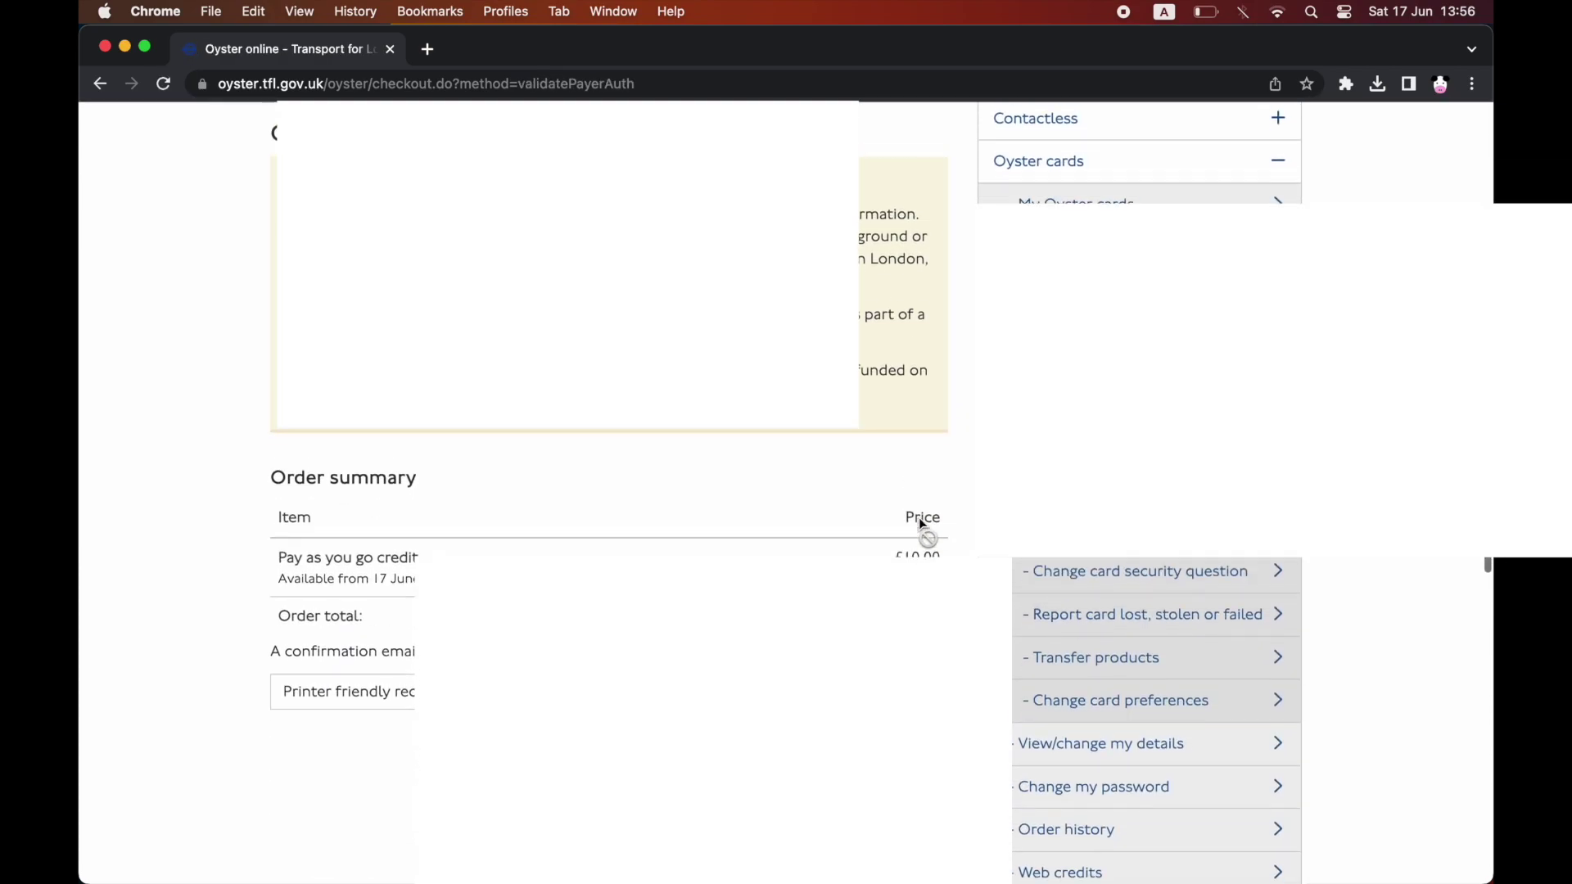
{"action": "scroll", "coordinate": [919, 517], "scroll_direction": "up", "scroll_amount": 3}
{"action": "left_click", "coordinate": [813, 713]}
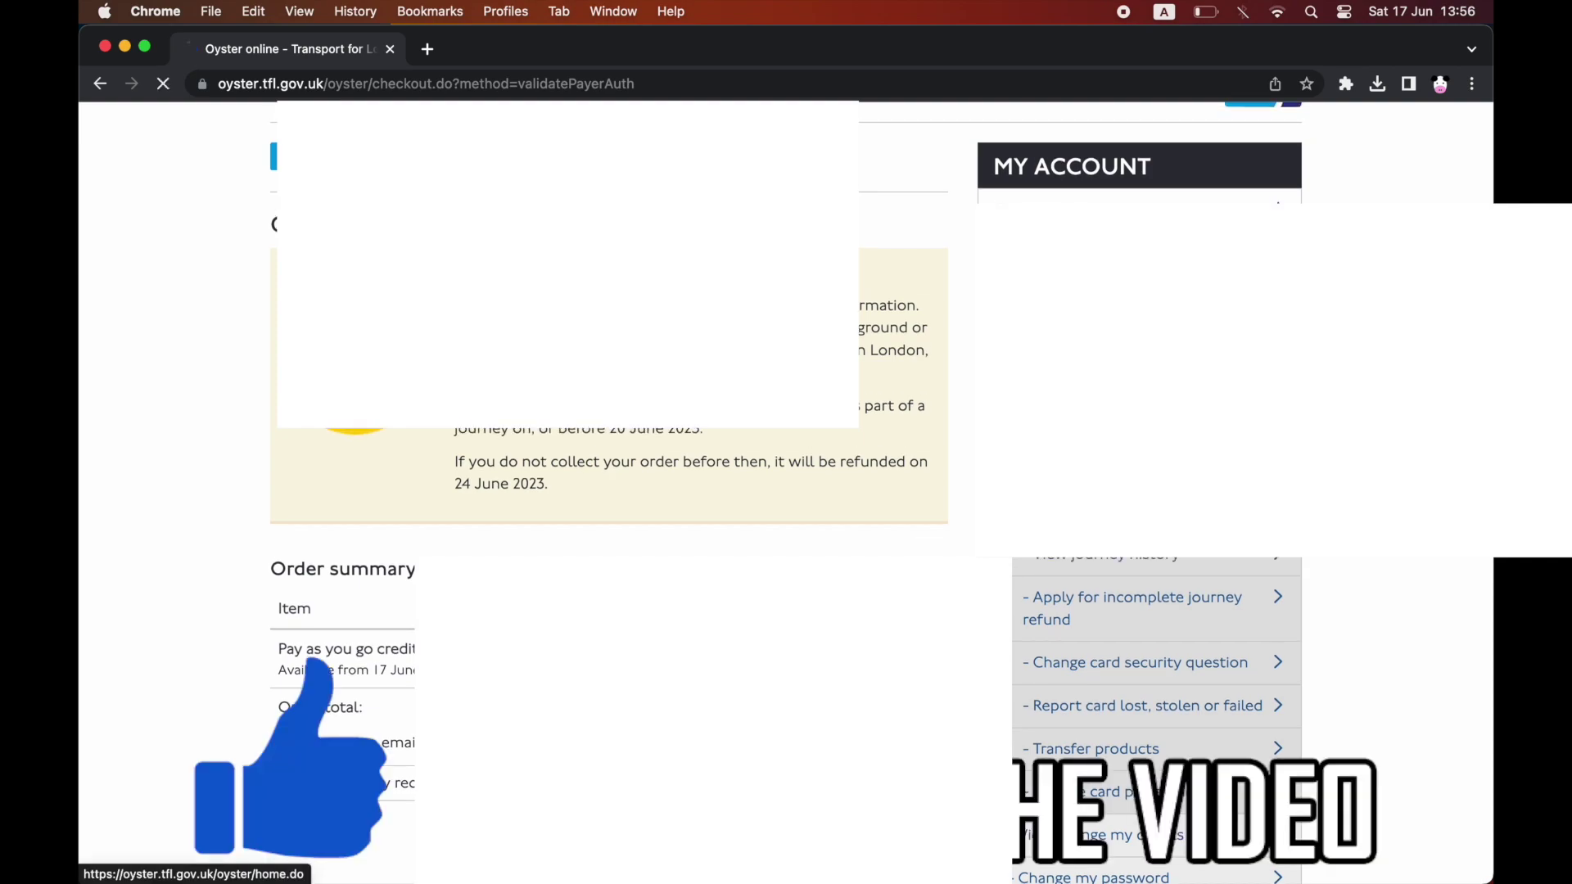